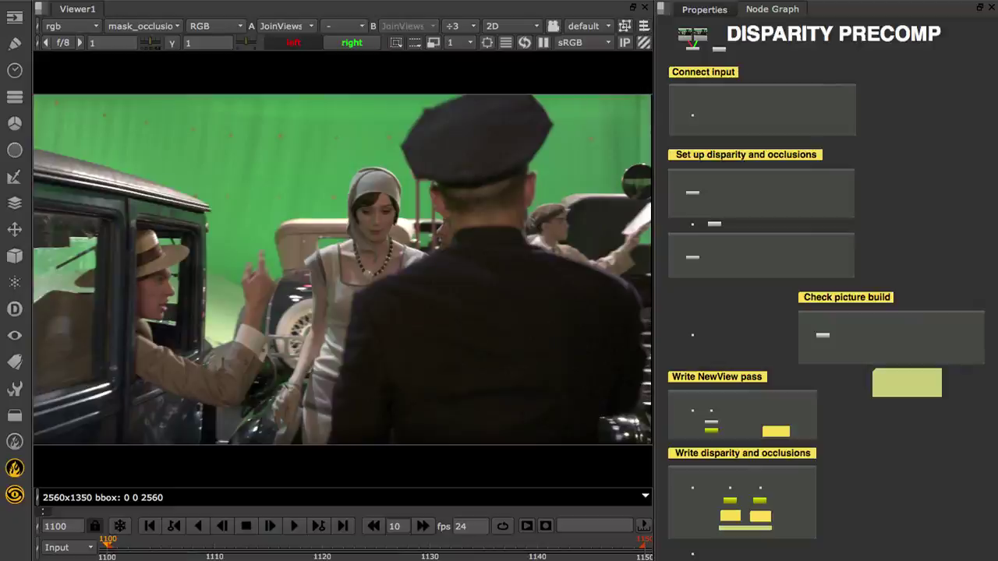
# Step: Locate the Precomp_Disparity toolset among the Ocula 4.0 toolsets
pyautogui.click(16, 496)
pyautogui.moveTo(44, 505)
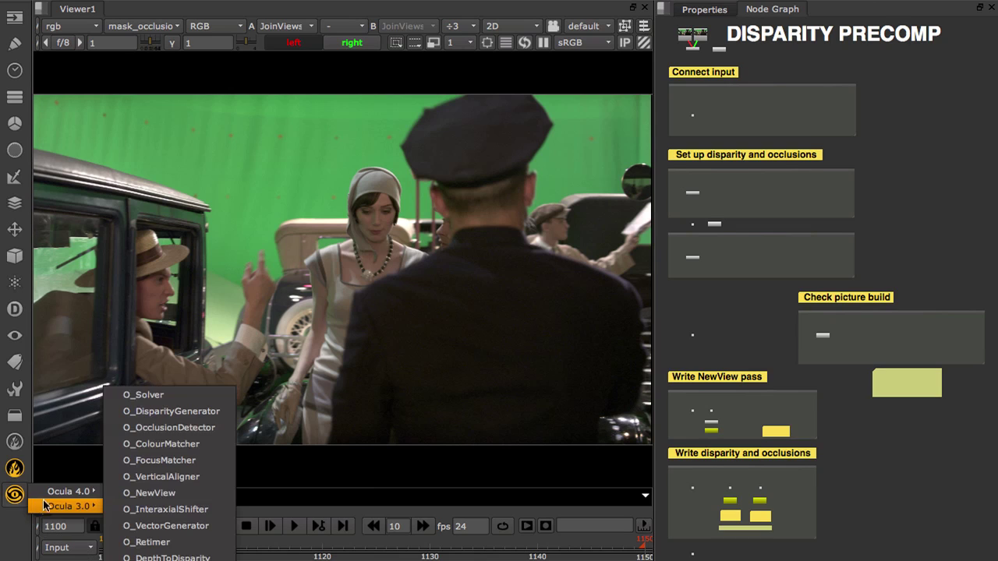
pyautogui.moveTo(66, 491)
pyautogui.moveTo(209, 352)
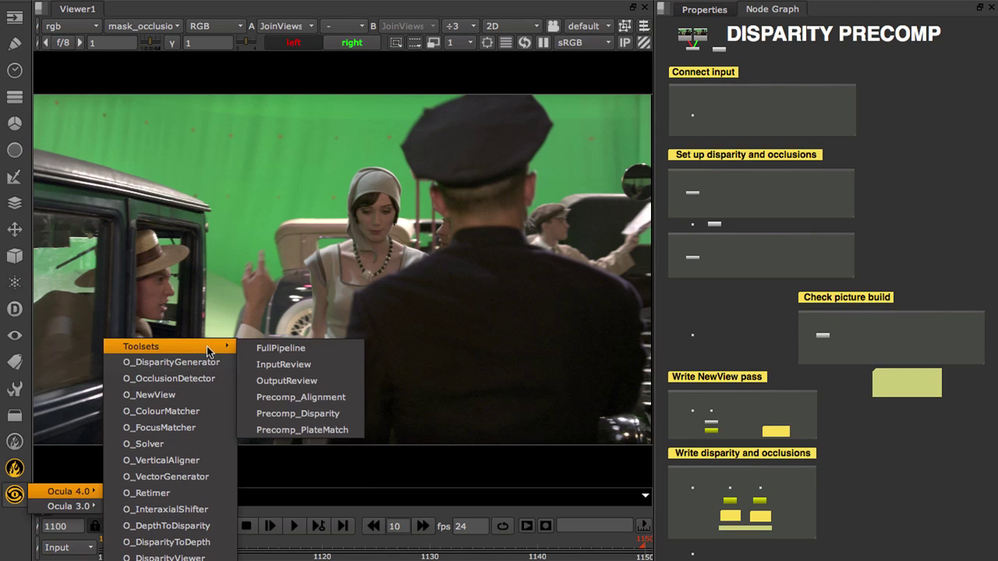
pyautogui.click(302, 415)
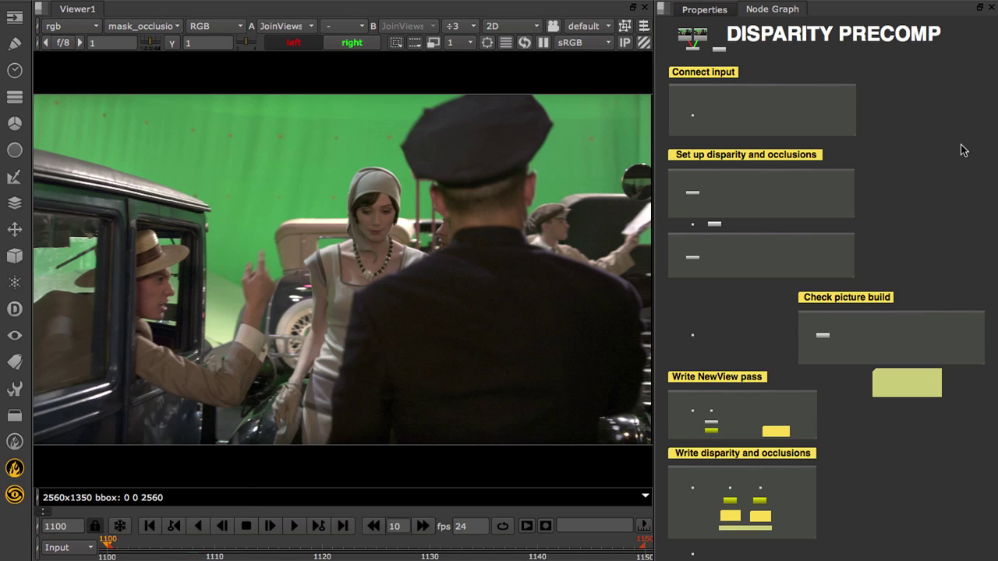
# Step: Highlight the disparity set-up and picture-build nodes, followed by the write nodes, in the node graph, and clear the selection
pyautogui.moveTo(961, 145); pyautogui.dragTo(669, 364)
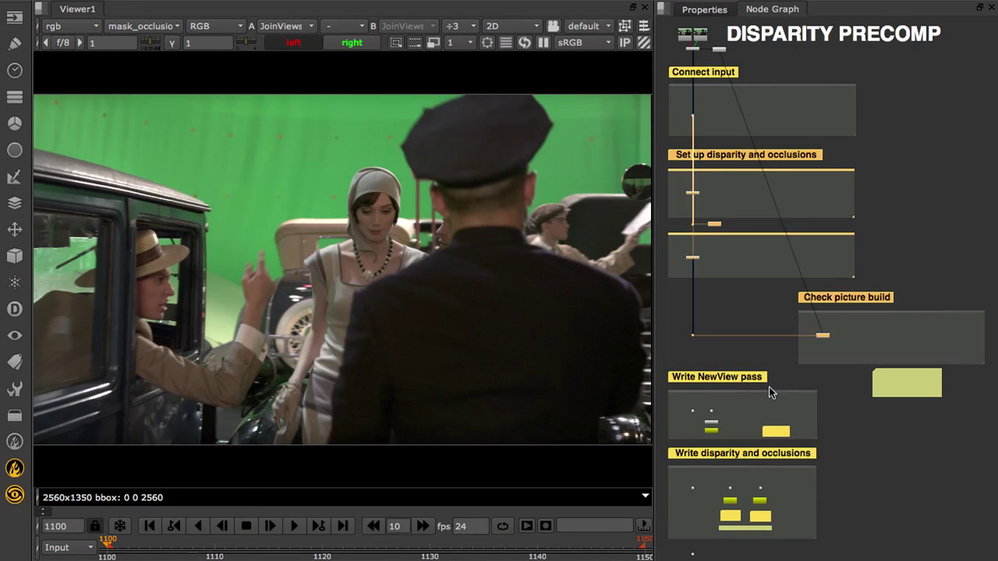
pyautogui.click(869, 421)
pyautogui.moveTo(854, 385); pyautogui.dragTo(671, 556)
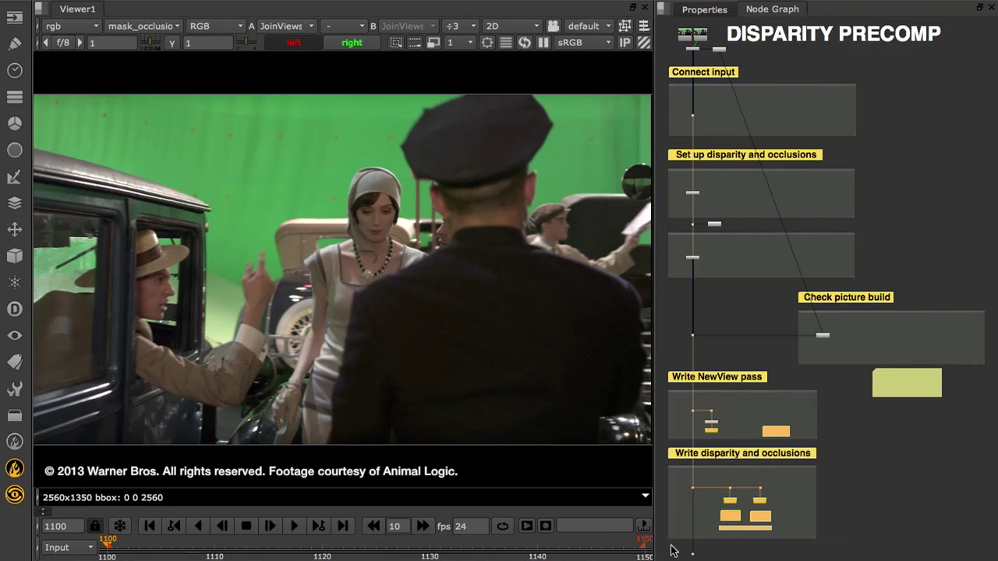
pyautogui.click(892, 480)
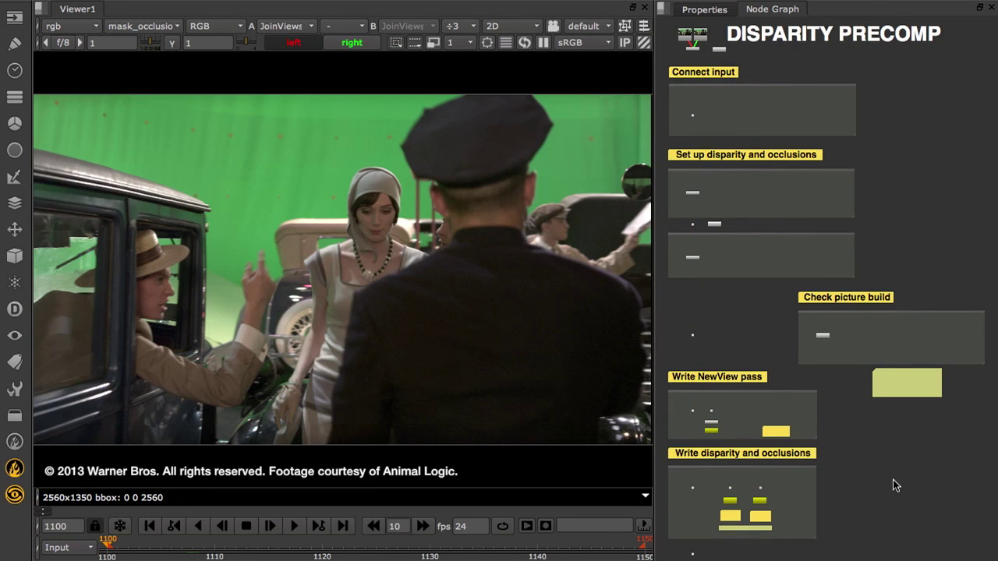
# Step: Open the O_DisparityGenerator node's properties and compare the left and right views of the shot
pyautogui.click(692, 194)
pyautogui.doubleClick(694, 194)
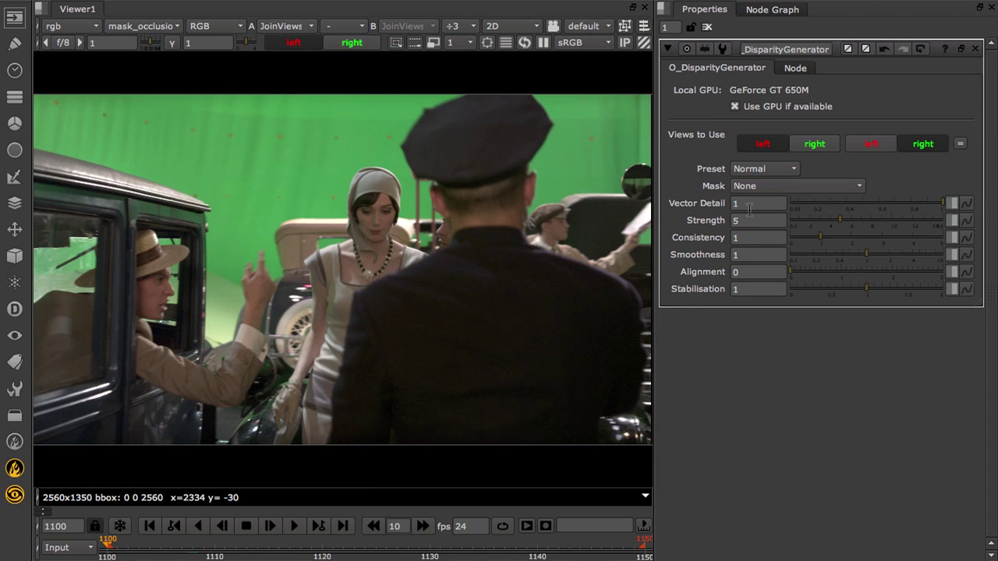
pyautogui.press("'")
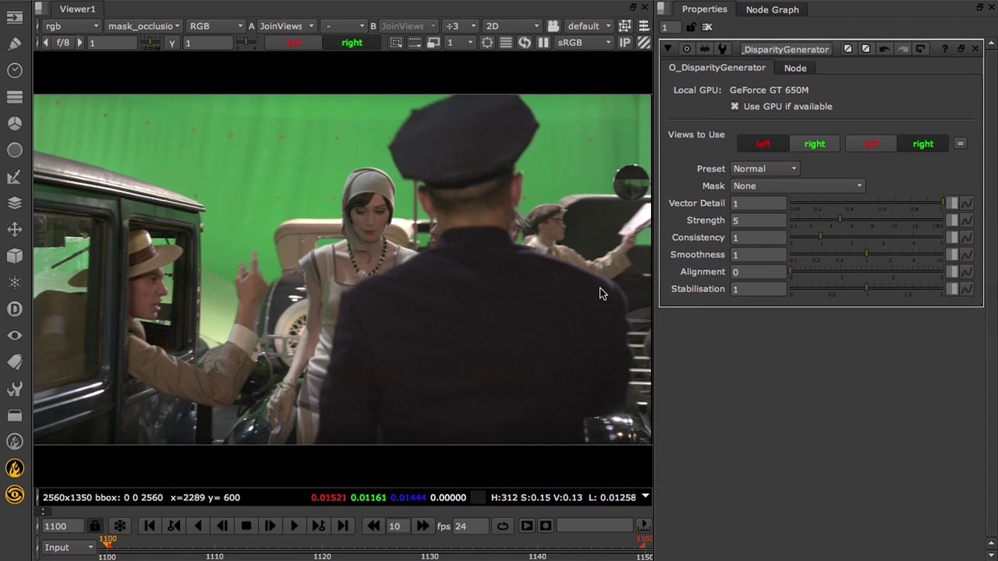
pyautogui.press(';')
pyautogui.press("'")
pyautogui.press(';')
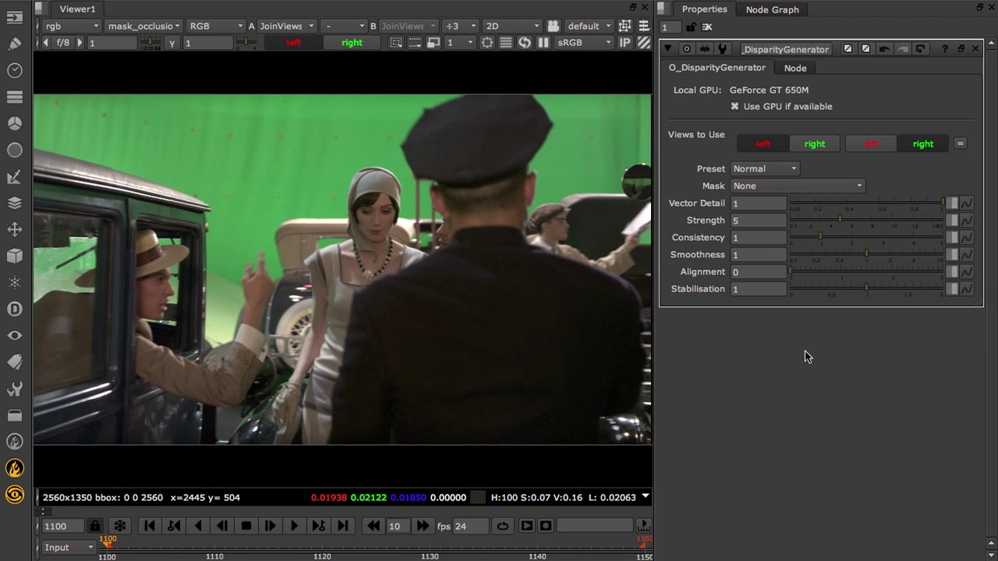
# Step: Examine the disparity generator's preset options and its Strength, Alignment and Stabilisation parameters, including the tooltips for Preset and Strength
pyautogui.click(761, 168)
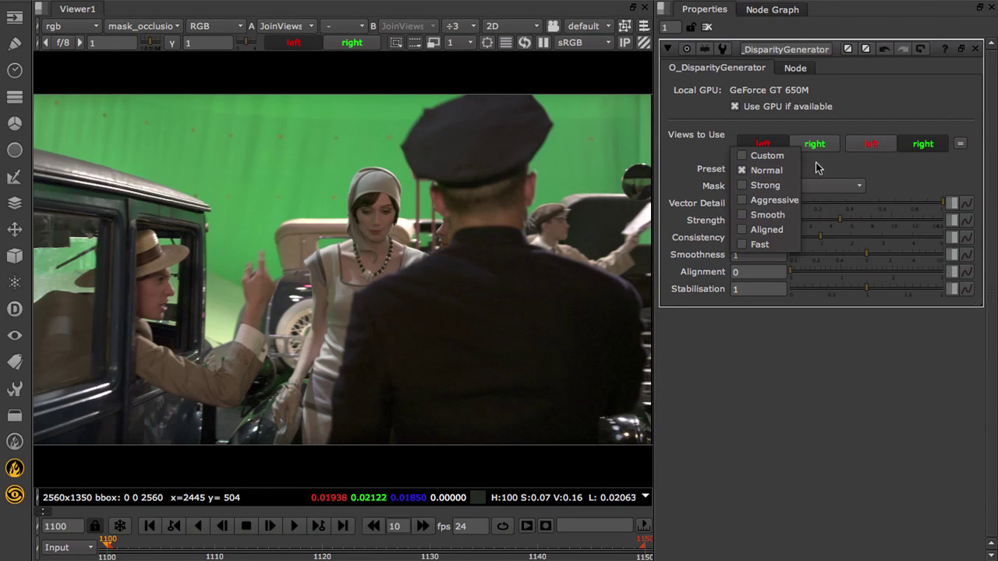
pyautogui.click(787, 170)
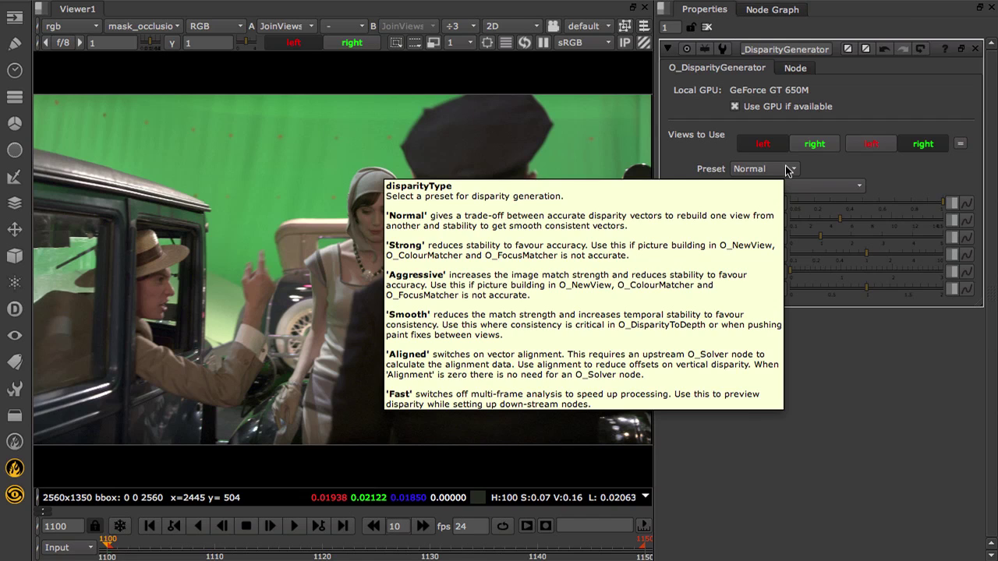
pyautogui.click(766, 220)
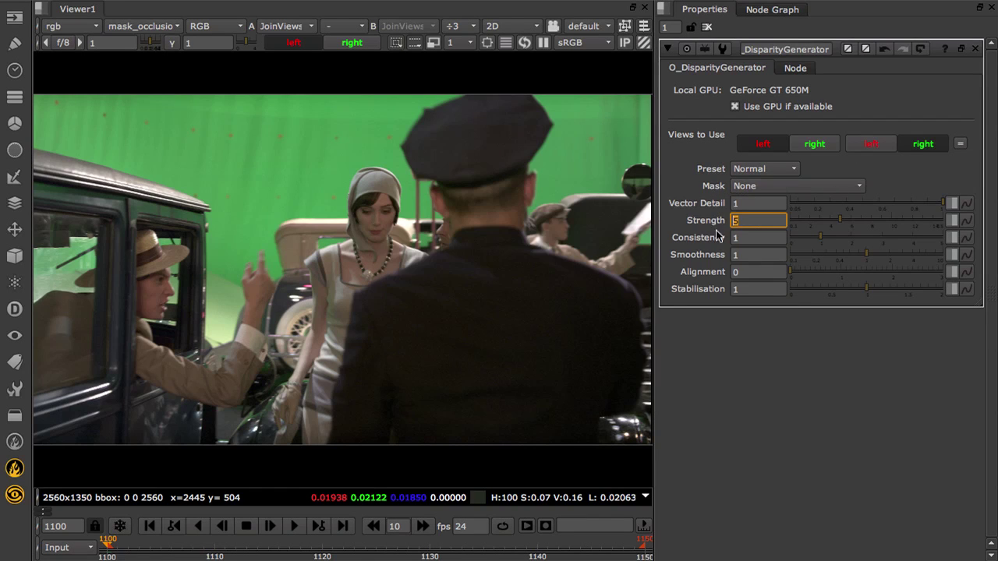
pyautogui.click(736, 272)
pyautogui.click(744, 290)
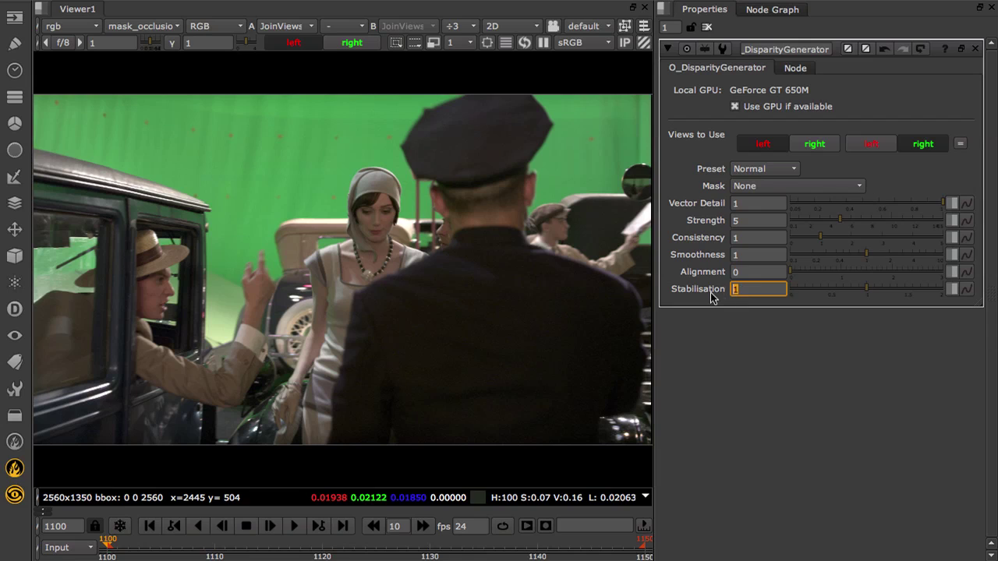
pyautogui.click(737, 273)
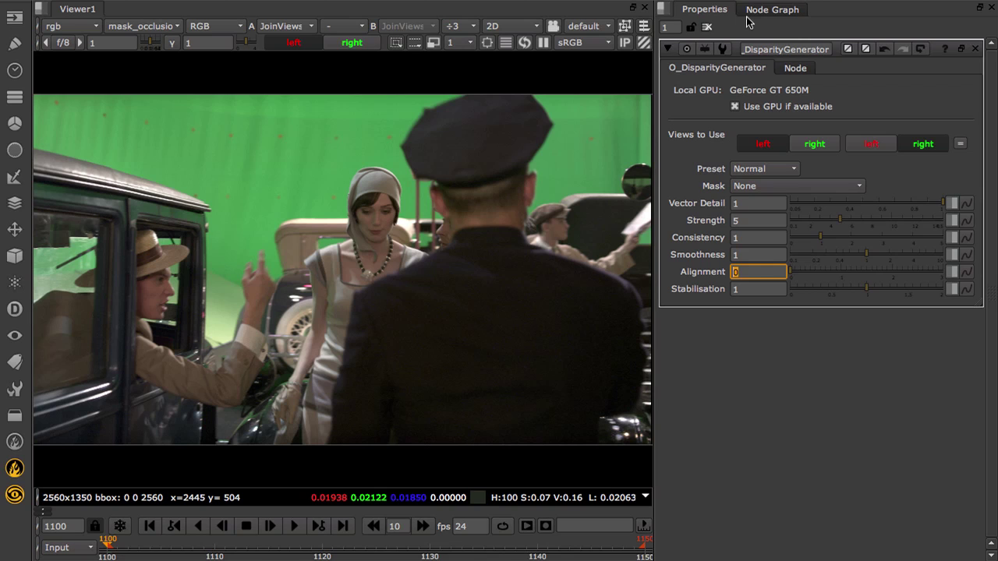
pyautogui.click(740, 327)
pyautogui.moveTo(749, 290)
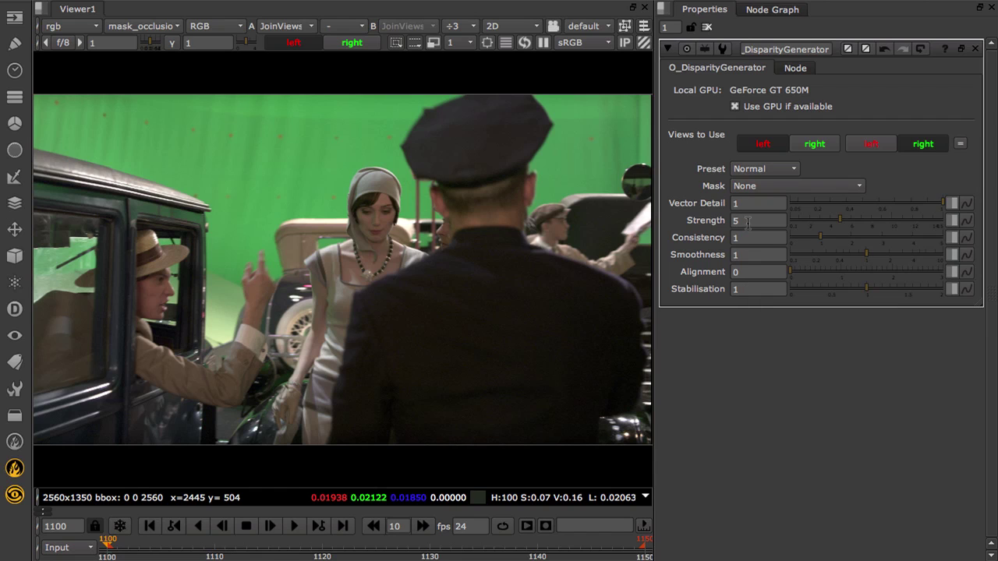
pyautogui.moveTo(748, 221)
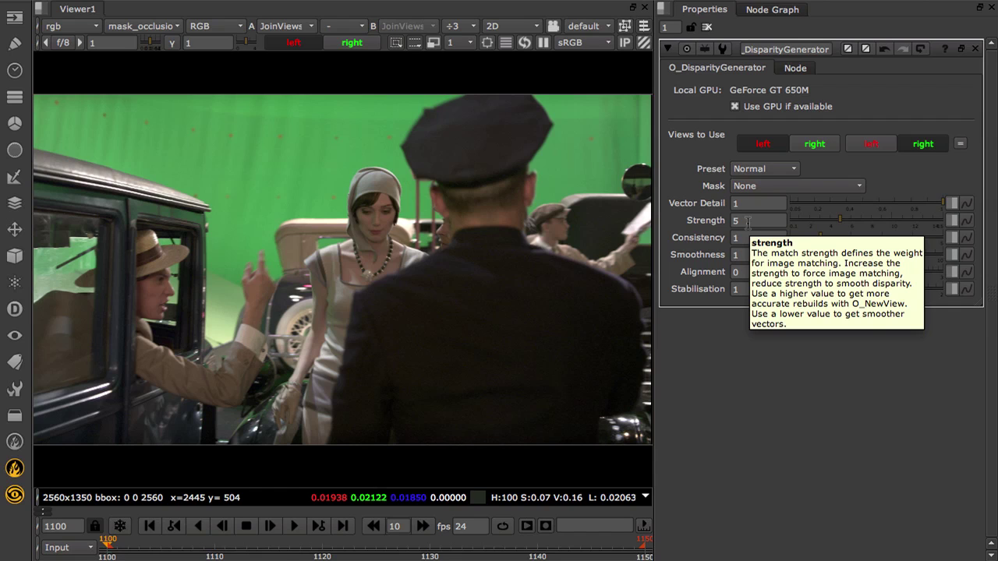
# Step: Switch the disparity generator's preset to Aggressive and check its Stabilisation and Strength values
pyautogui.click(794, 168)
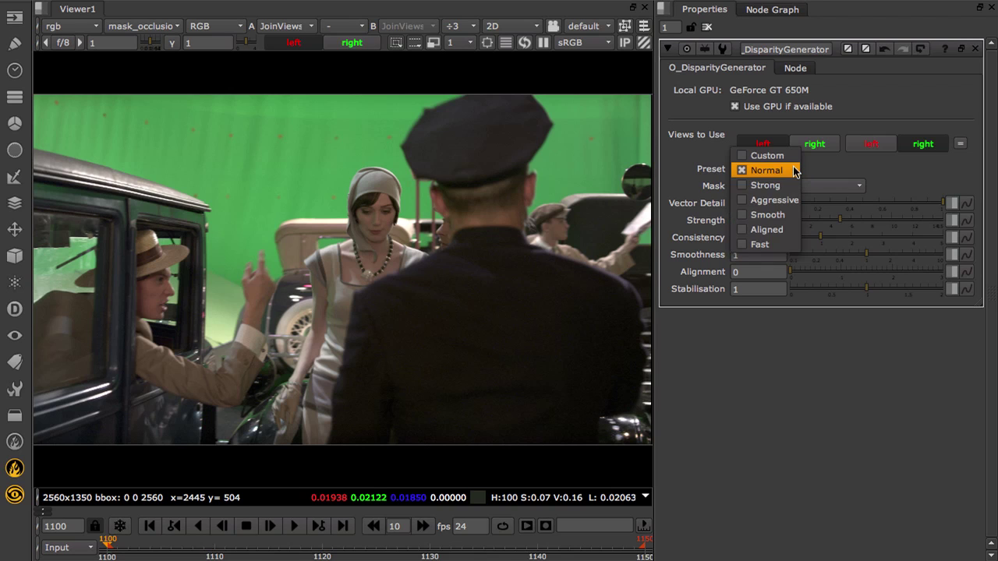
pyautogui.click(772, 199)
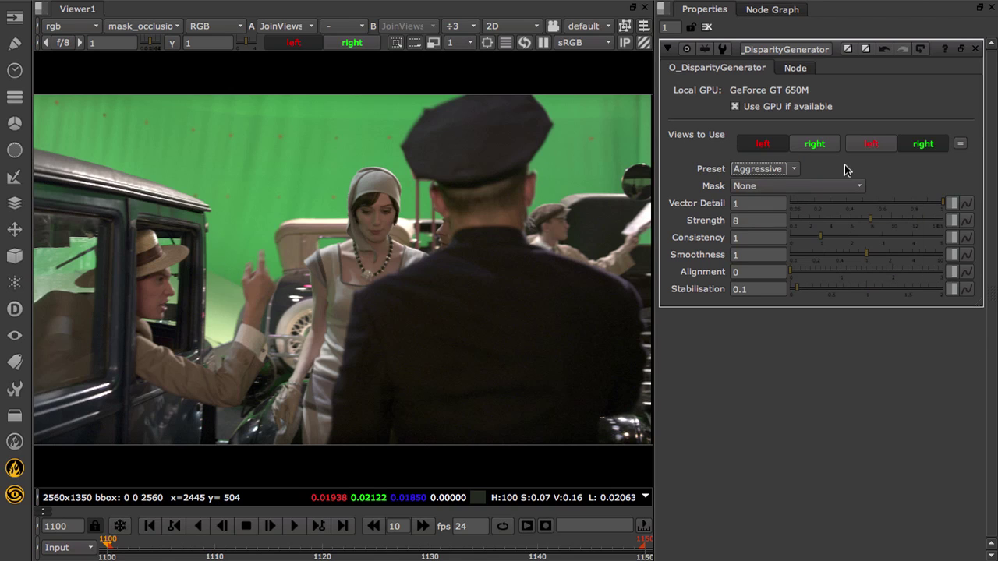
pyautogui.doubleClick(752, 289)
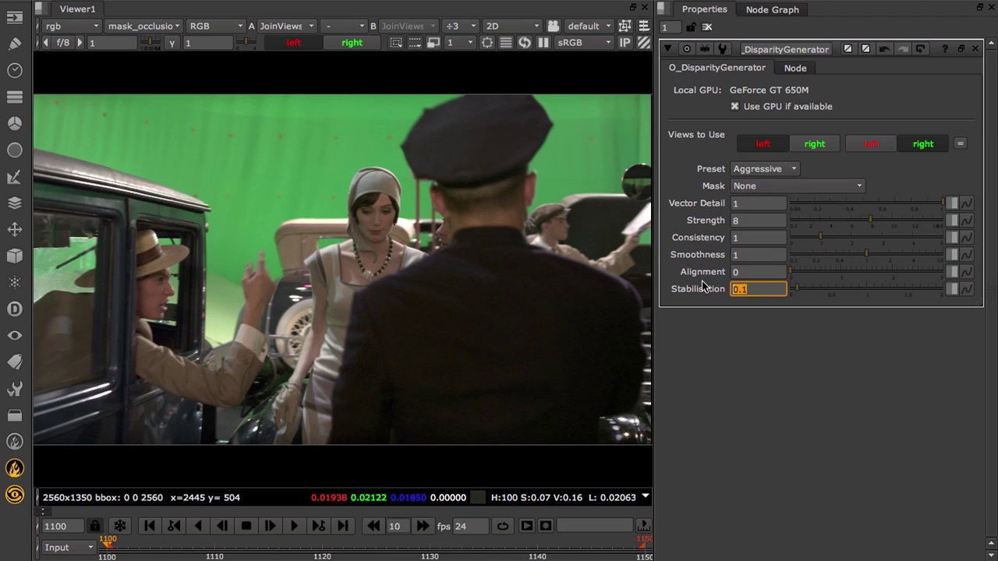
pyautogui.doubleClick(751, 224)
# Step: Set the disparity generator's preset to Smooth and check its Stabilisation value
pyautogui.click(740, 168)
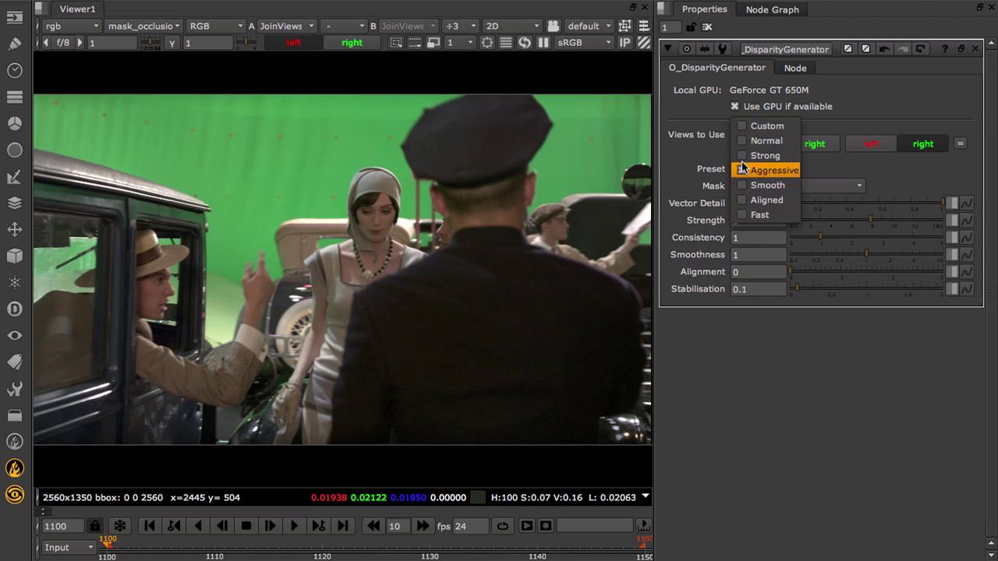
pyautogui.click(749, 187)
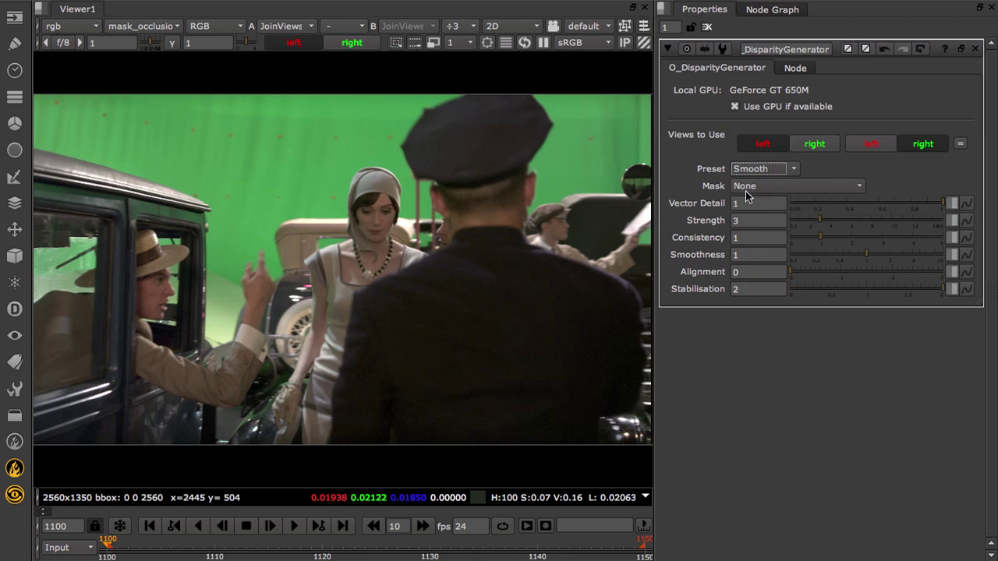
pyautogui.doubleClick(750, 287)
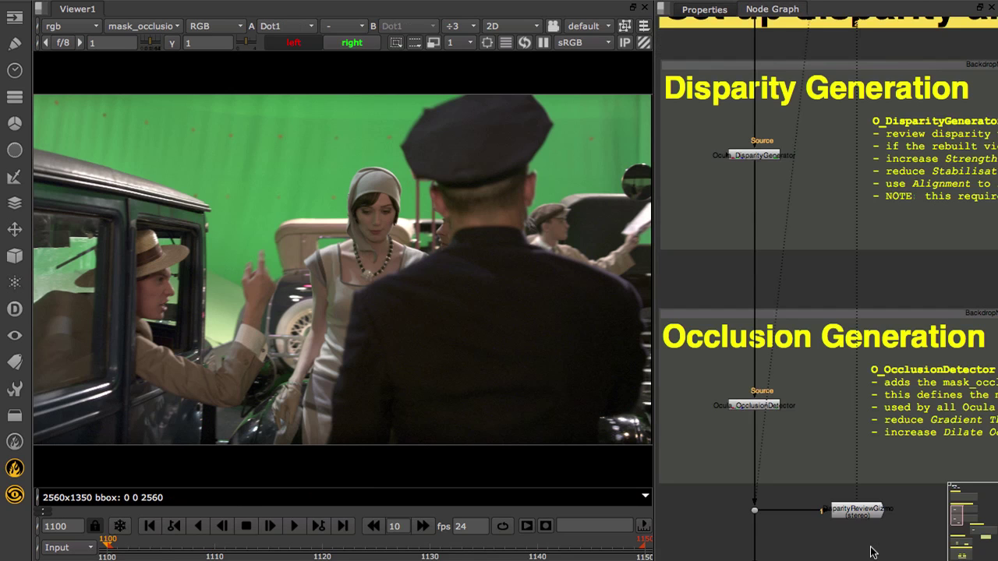
# Step: View the DisparityReviewGizmo output and set its occlusion value to 1
pyautogui.click(867, 521)
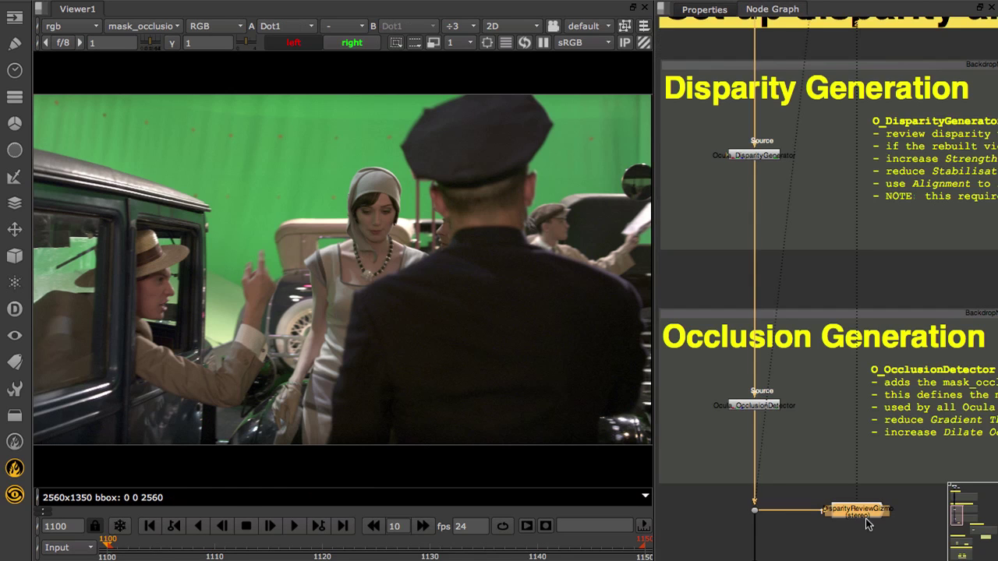
pyautogui.press('1')
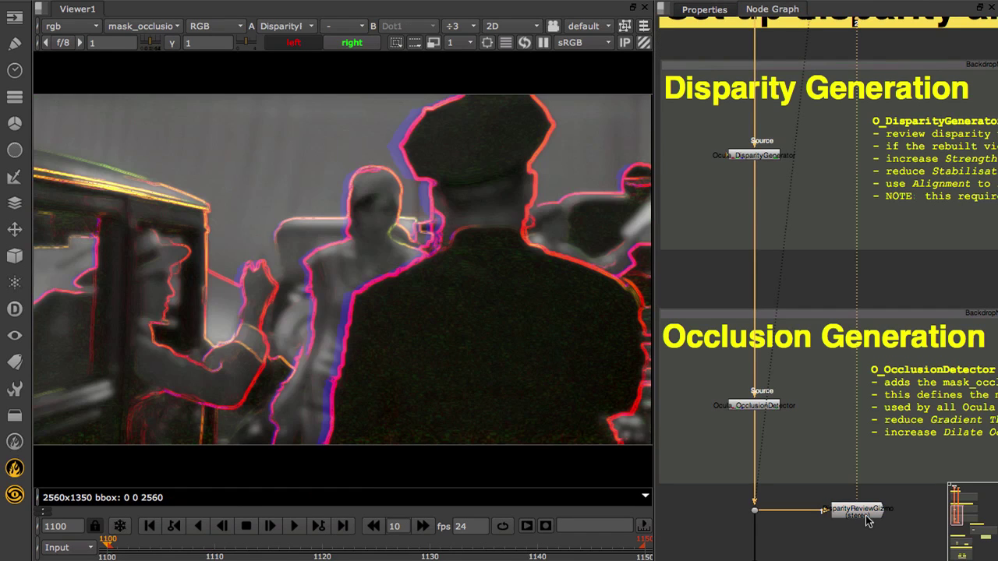
pyautogui.doubleClick(866, 516)
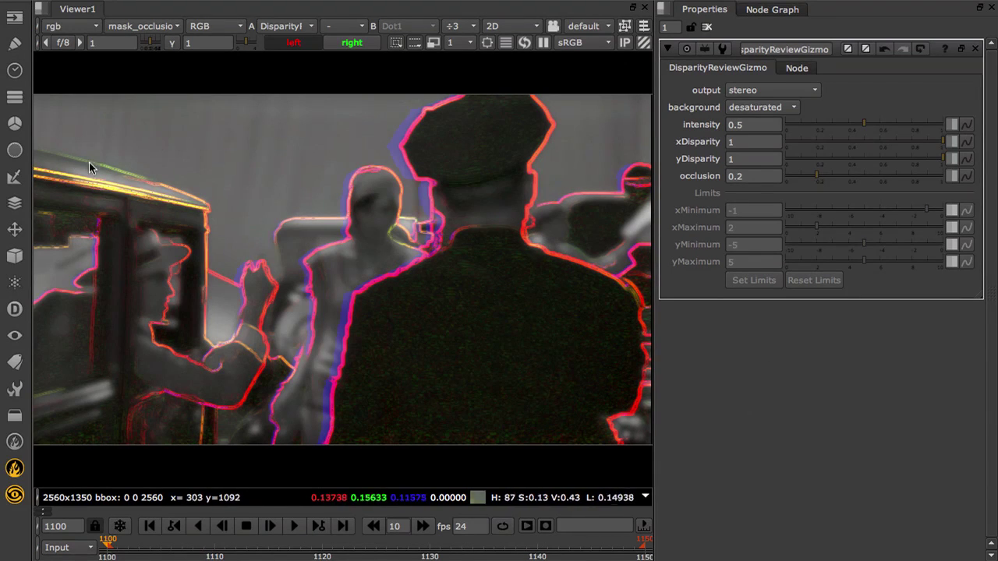
pyautogui.moveTo(818, 175); pyautogui.dragTo(966, 181)
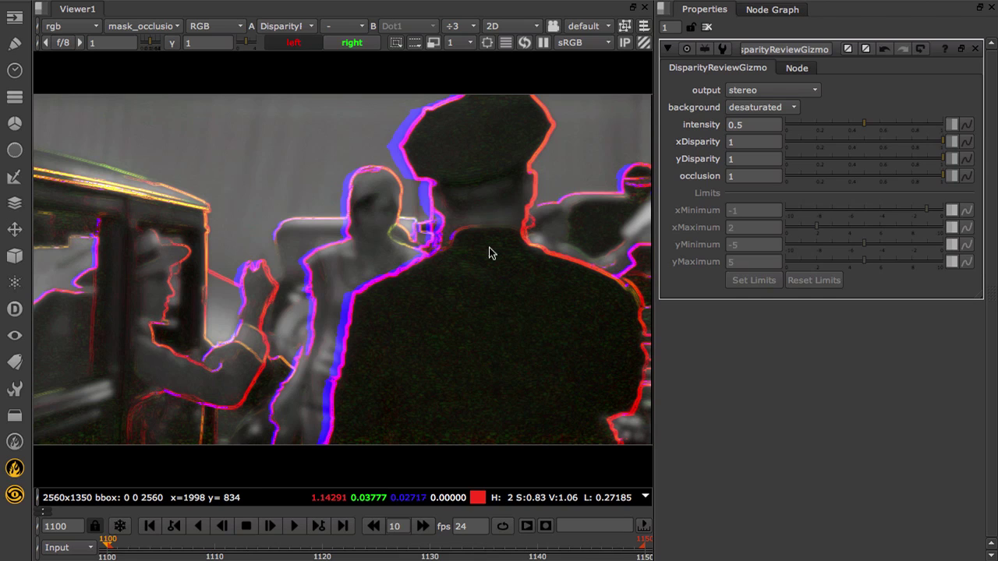
# Step: Go to frame 1108 and open the properties of the DisparityReview node in the Check picture build section
pyautogui.click(195, 547)
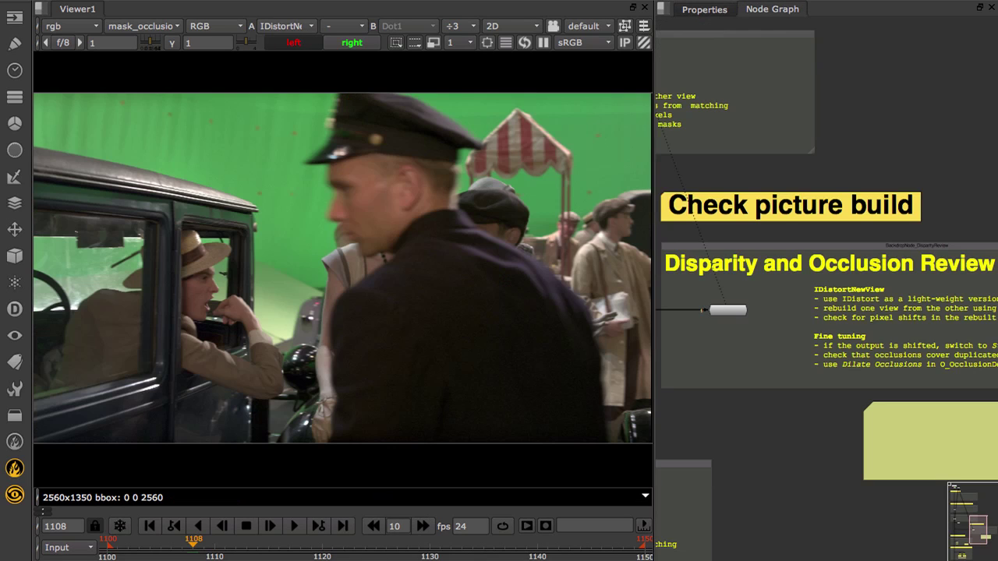
pyautogui.click(732, 312)
pyautogui.keyDown('shift'); pyautogui.click(732, 313); pyautogui.keyUp('shift')
pyautogui.doubleClick(732, 313)
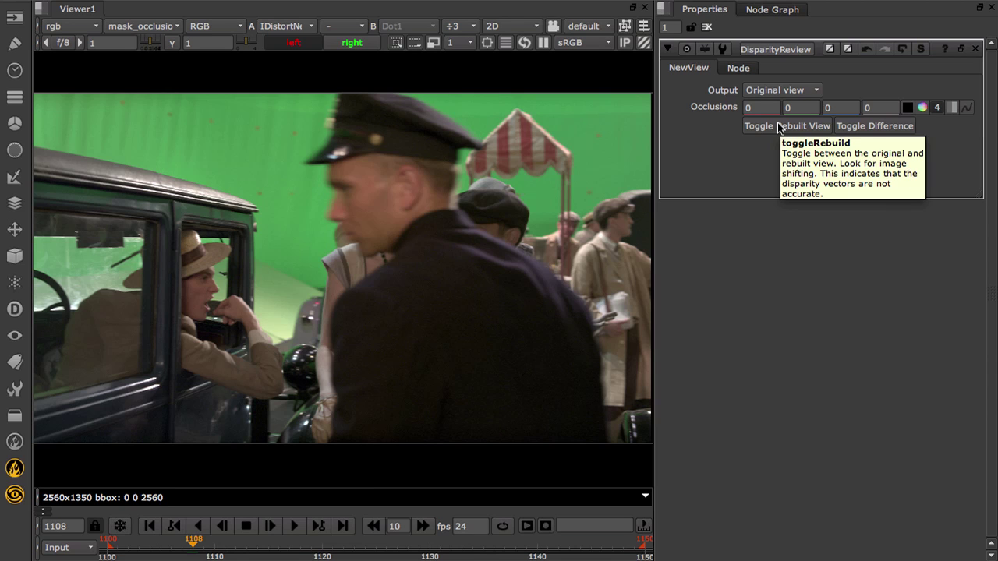
# Step: Compare the original and rebuilt views repeatedly, ending on Rebuilt view, and inspect the occlusions around the officer's face up close
pyautogui.click(778, 127)
pyautogui.click(778, 126)
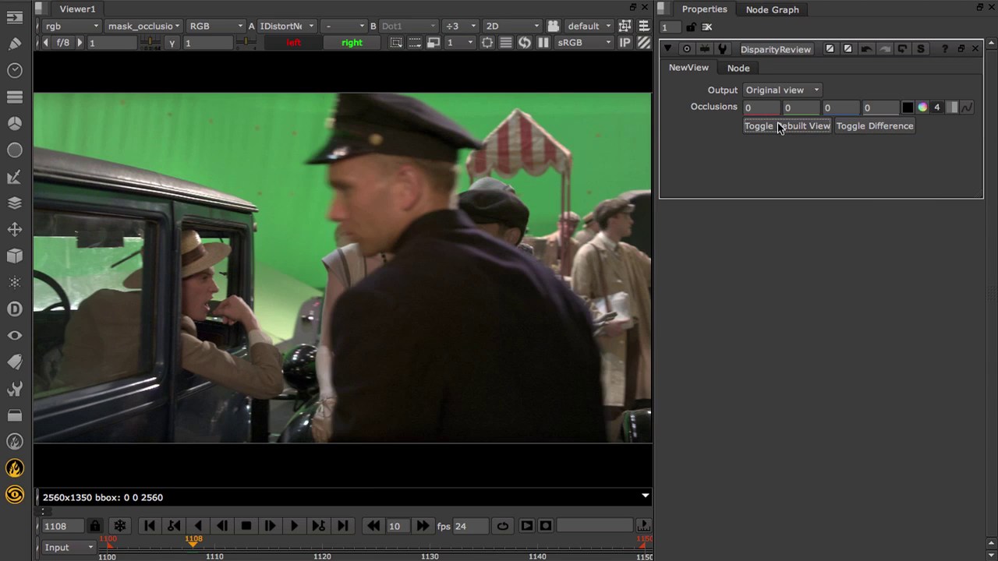
pyautogui.click(778, 126)
pyautogui.click(778, 127)
pyautogui.click(778, 127)
pyautogui.click(778, 126)
pyautogui.click(778, 126)
pyautogui.click(778, 127)
pyautogui.click(779, 127)
pyautogui.click(778, 126)
pyautogui.click(778, 126)
pyautogui.click(778, 126)
pyautogui.click(778, 126)
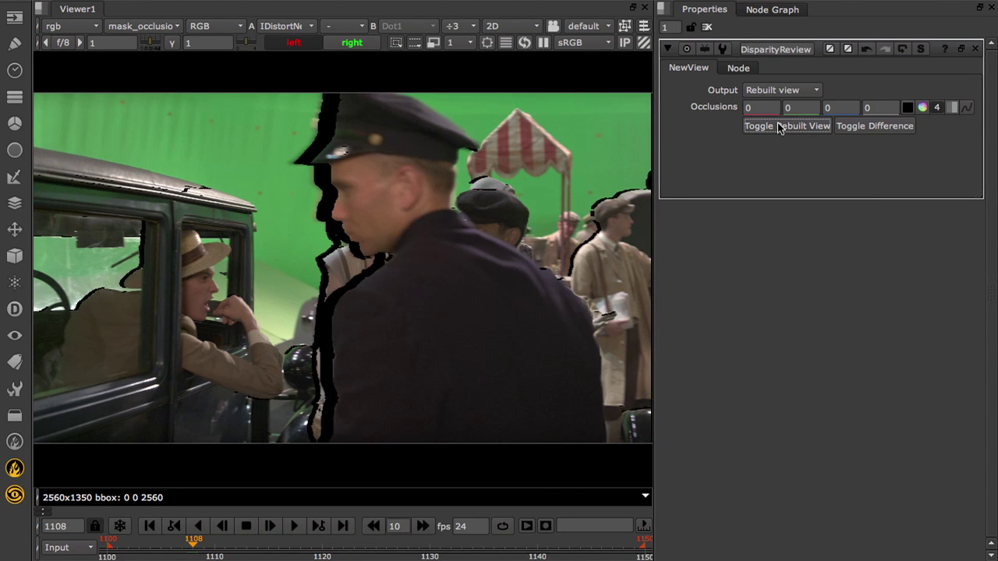
pyautogui.moveTo(337, 162); pyautogui.dragTo(375, 162, button='middle')
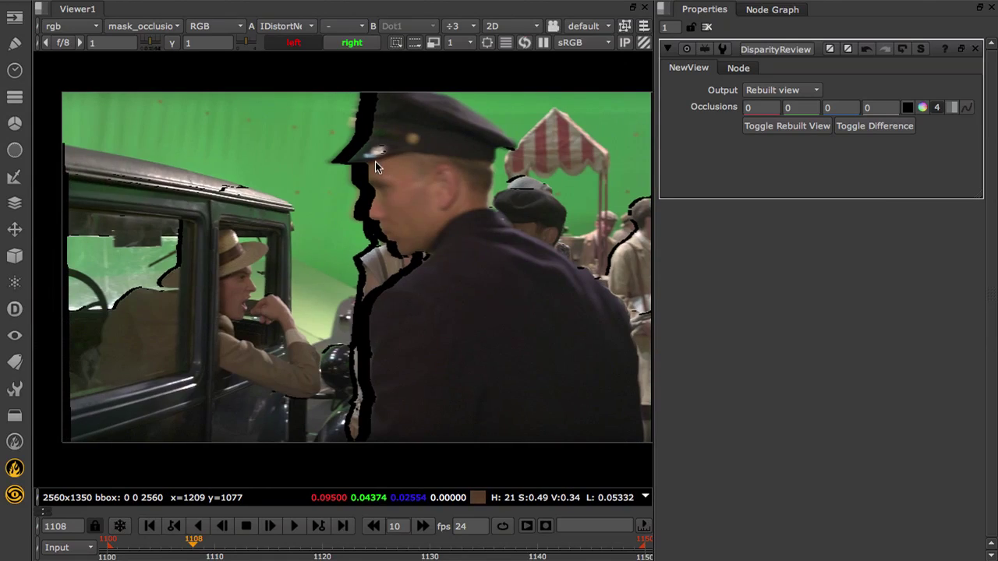
pyautogui.scroll(5, 376, 178)
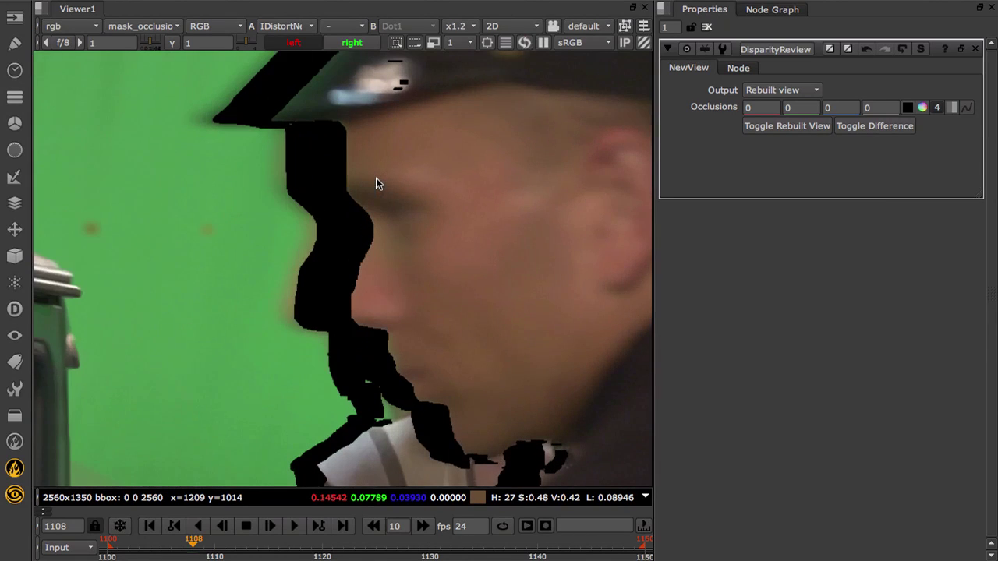
# Step: Set Dilate Occlusions to 20 on the O_OcclusionDetector node in the Occlusion Generation section
pyautogui.click(760, 11)
pyautogui.moveTo(728, 289); pyautogui.dragTo(935, 380, button='middle')
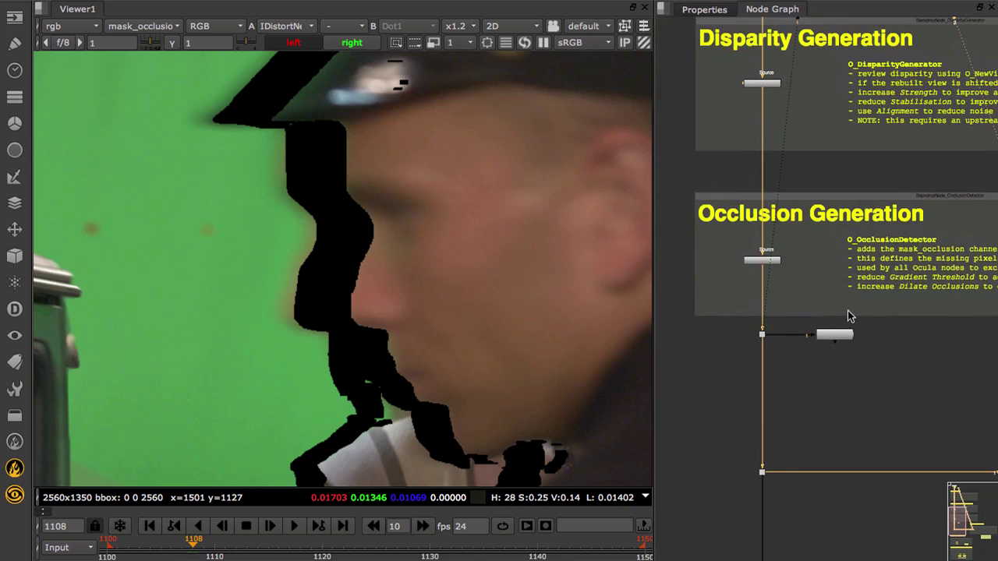
pyautogui.doubleClick(762, 260)
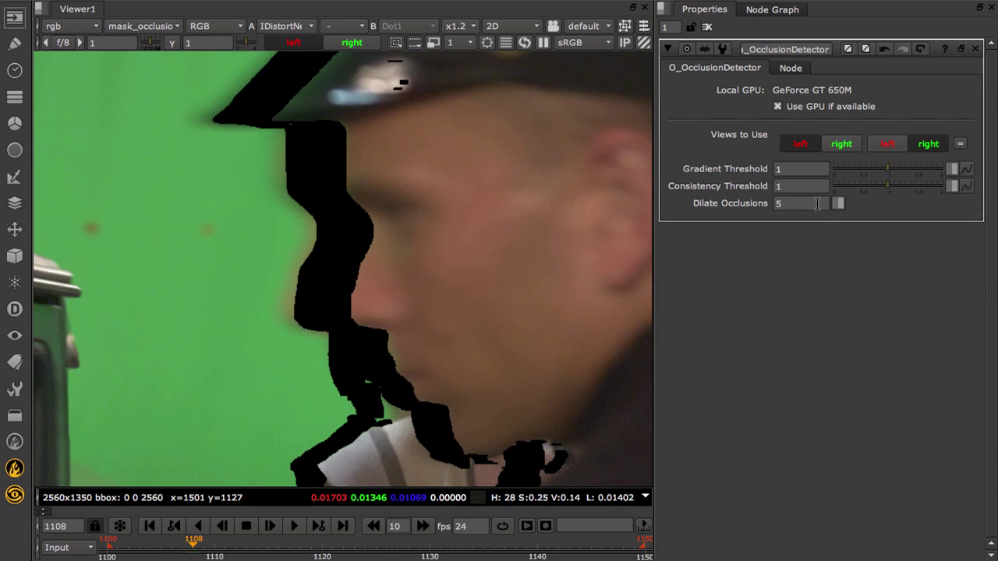
pyautogui.click(817, 204)
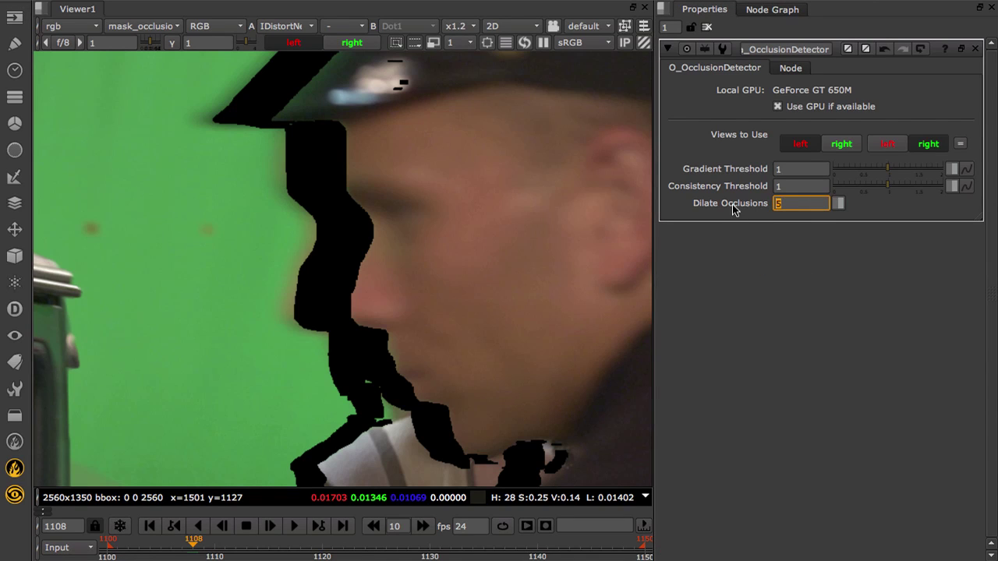
pyautogui.write('20')
pyautogui.press('Return')
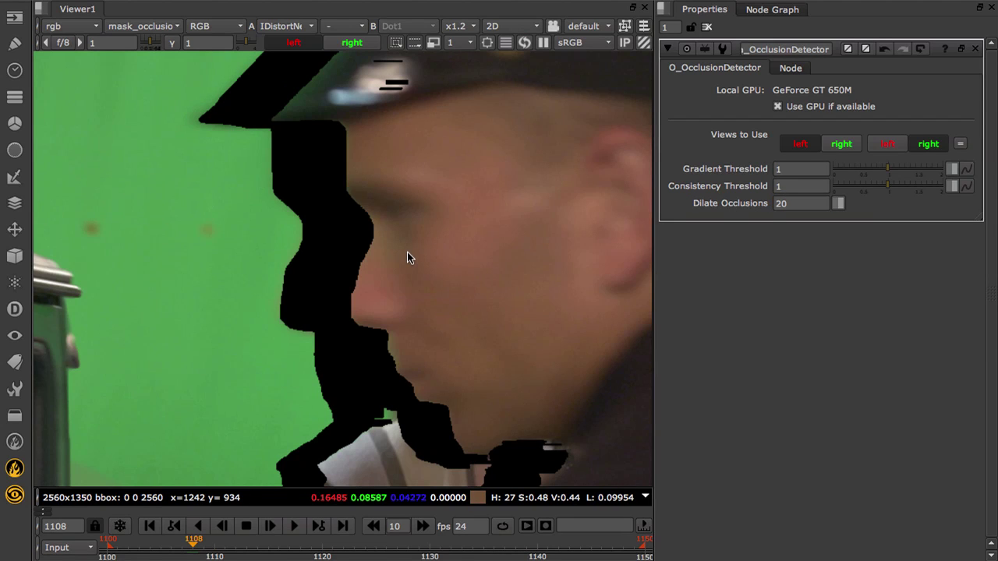
# Step: Go to the last frame, 1150, and inspect the occlusions around the woman's face and the man's cap up close
pyautogui.press('f')
pyautogui.scroll(1, 375, 259)
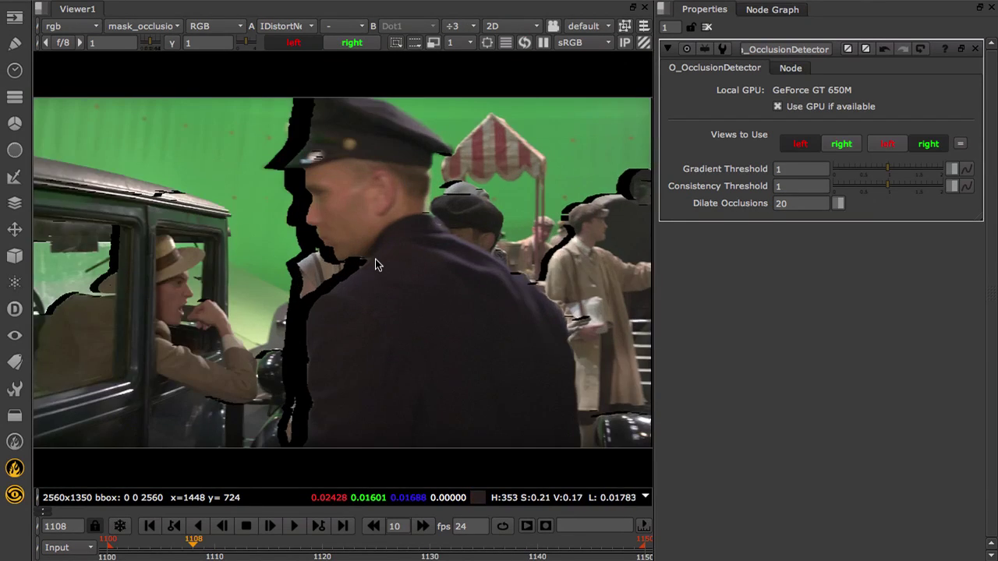
pyautogui.click(342, 528)
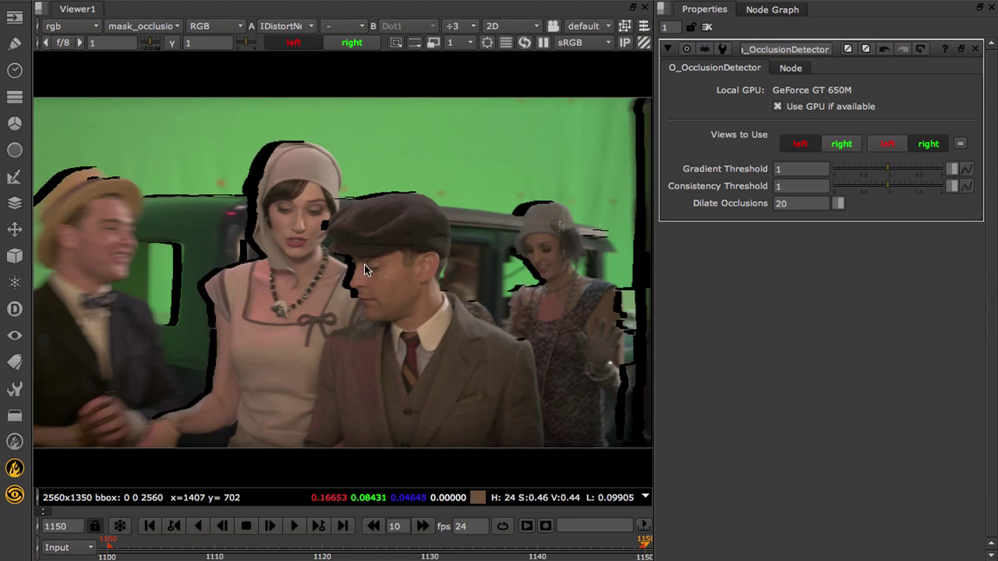
pyautogui.scroll(1, 297, 214)
pyautogui.scroll(5, 296, 215)
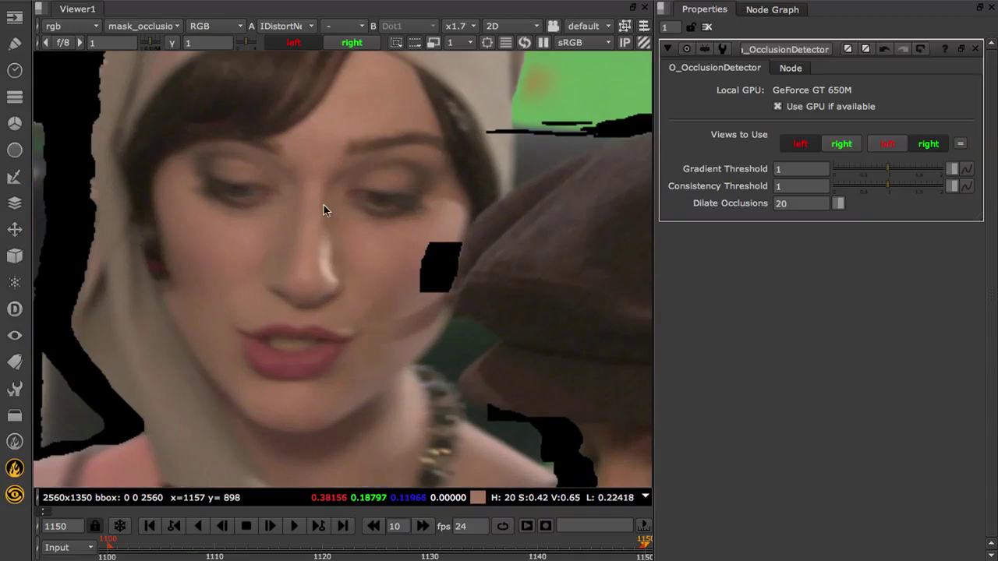
pyautogui.click(789, 204)
# Step: Locate and briefly select the disparity and occlusion write nodes in the Disparity Precomp section, leaving them deselected
pyautogui.click(771, 9)
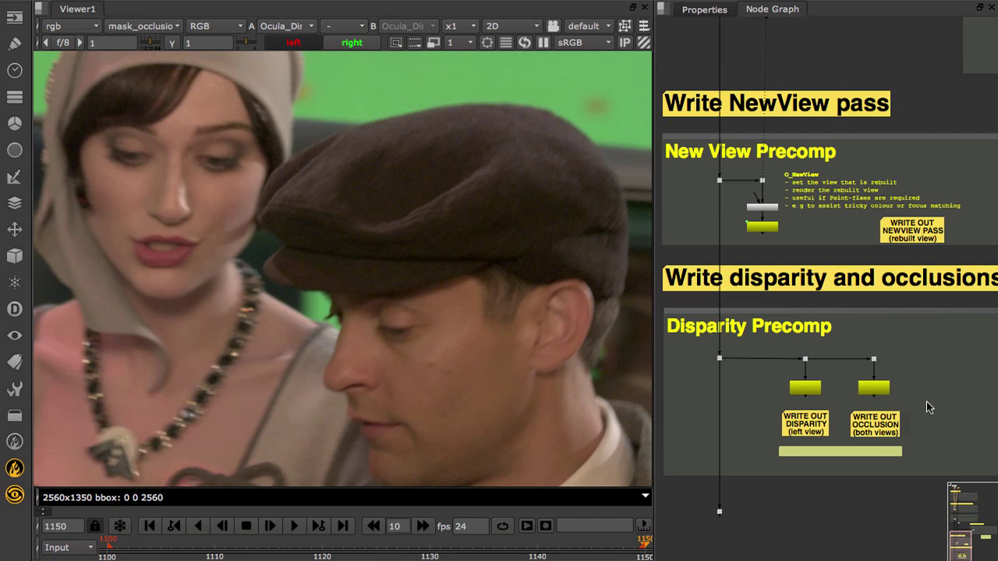
pyautogui.moveTo(938, 369); pyautogui.dragTo(766, 420)
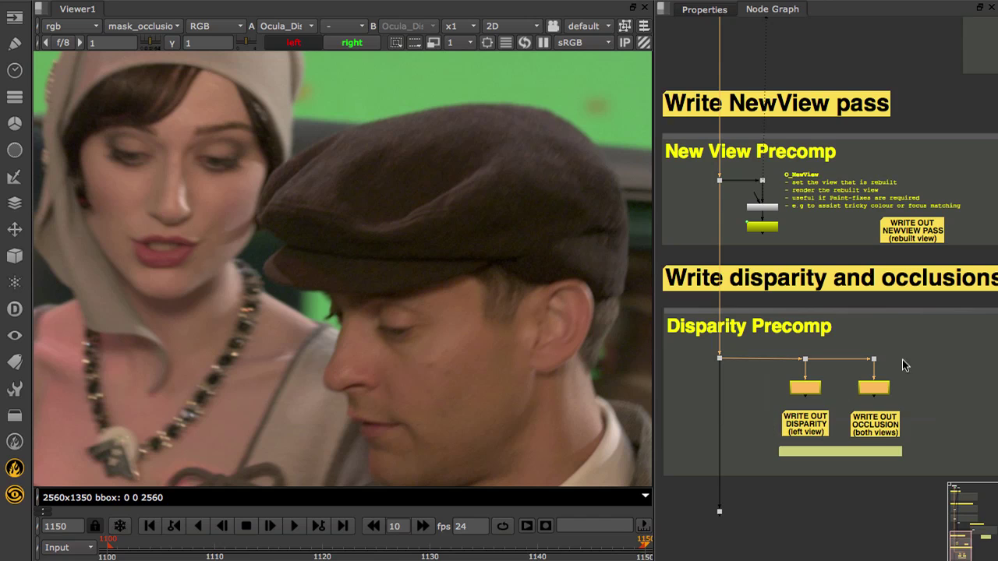
pyautogui.click(936, 366)
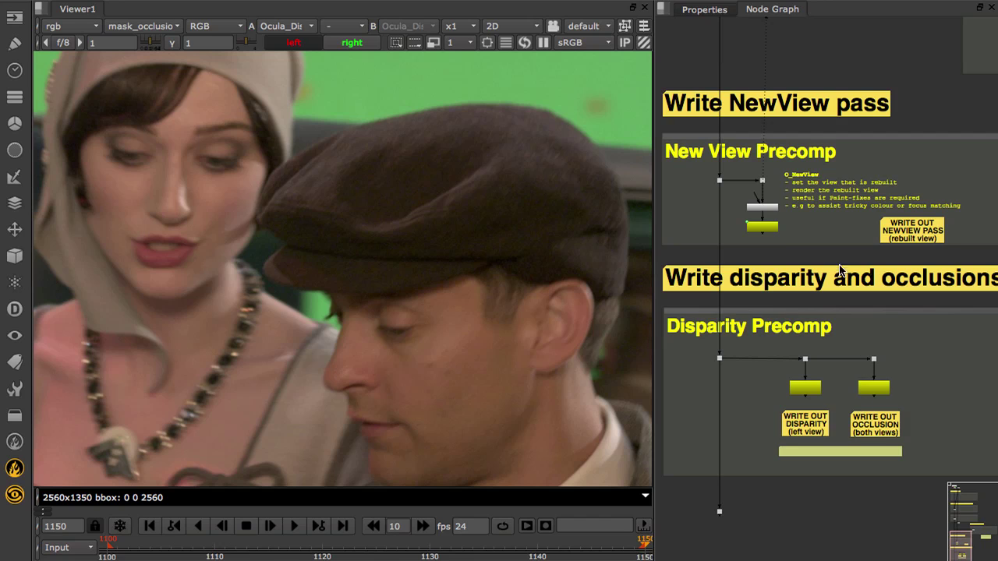
# Step: View the output of the O_NewView node in the New View Precomp section
pyautogui.click(758, 208)
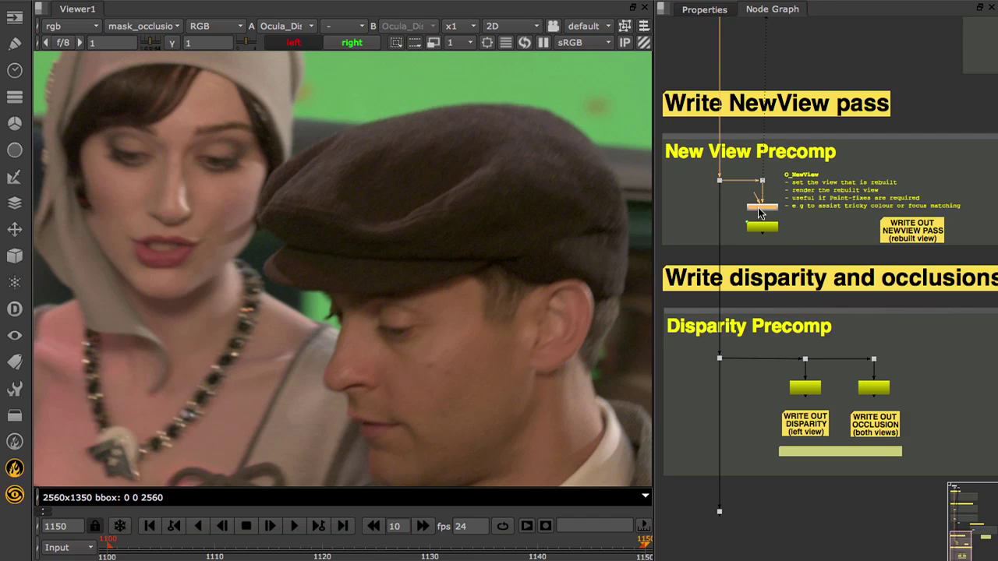
pyautogui.press('1')
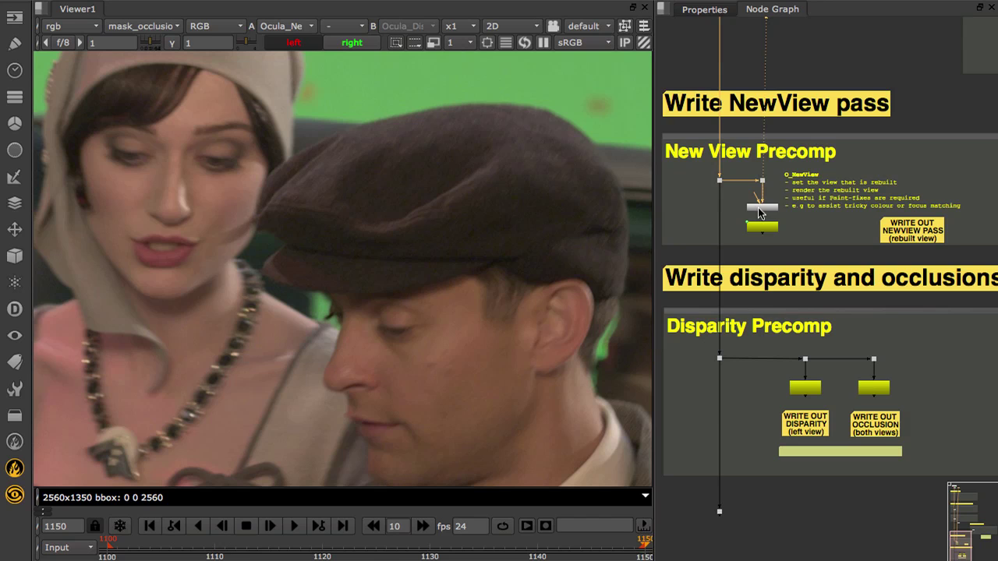
pyautogui.press('1')
pyautogui.press('1')
pyautogui.press('1')
pyautogui.press('1')
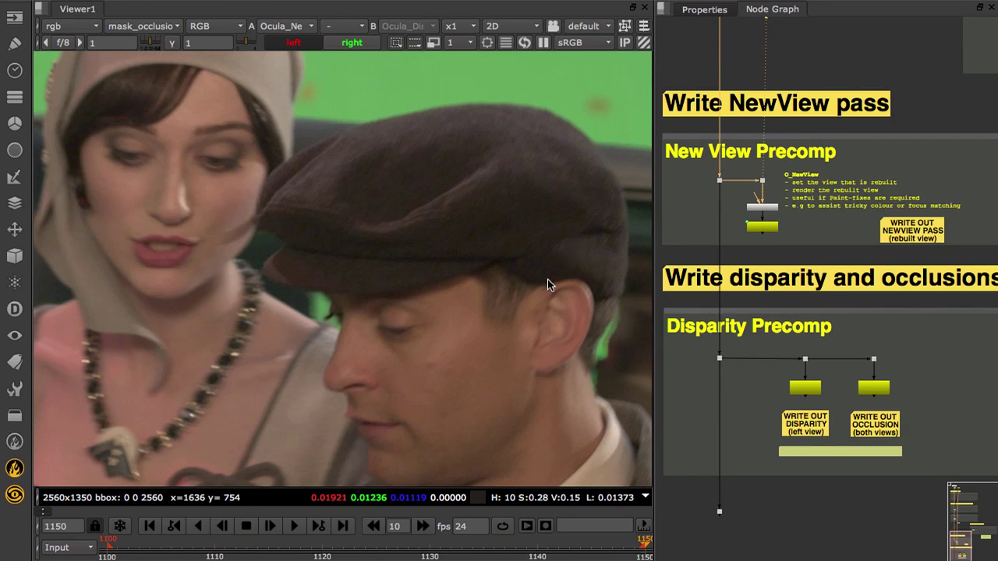
# Step: Alternate repeatedly between the left and right views of the NewView output to compare the rebuilt view with the original
pyautogui.press(';')
pyautogui.press(';')
pyautogui.press(';')
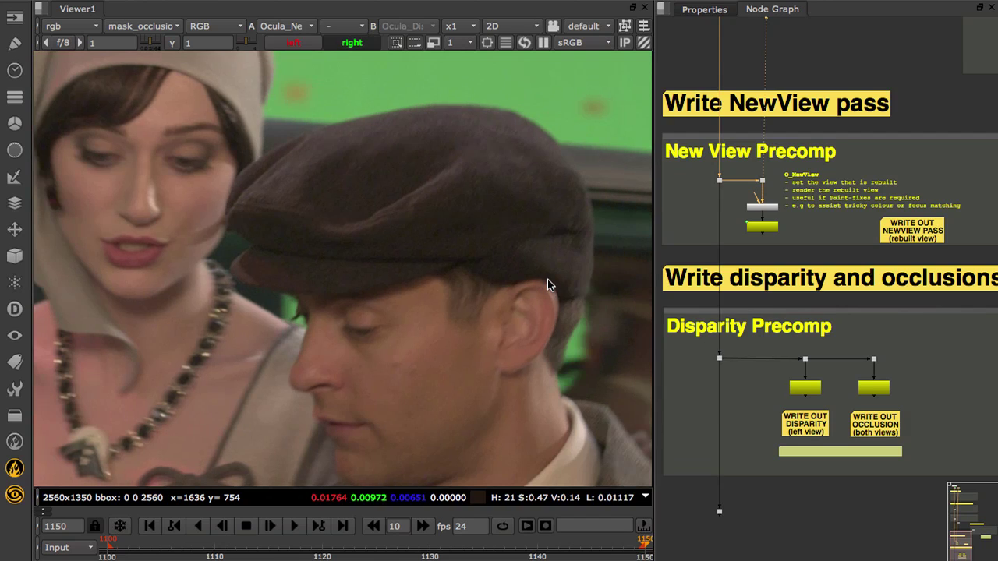
pyautogui.press(';')
pyautogui.press(';')
pyautogui.press(';')
pyautogui.press(';')
pyautogui.press(';')
pyautogui.press(';')
pyautogui.press(';')
pyautogui.press(';')
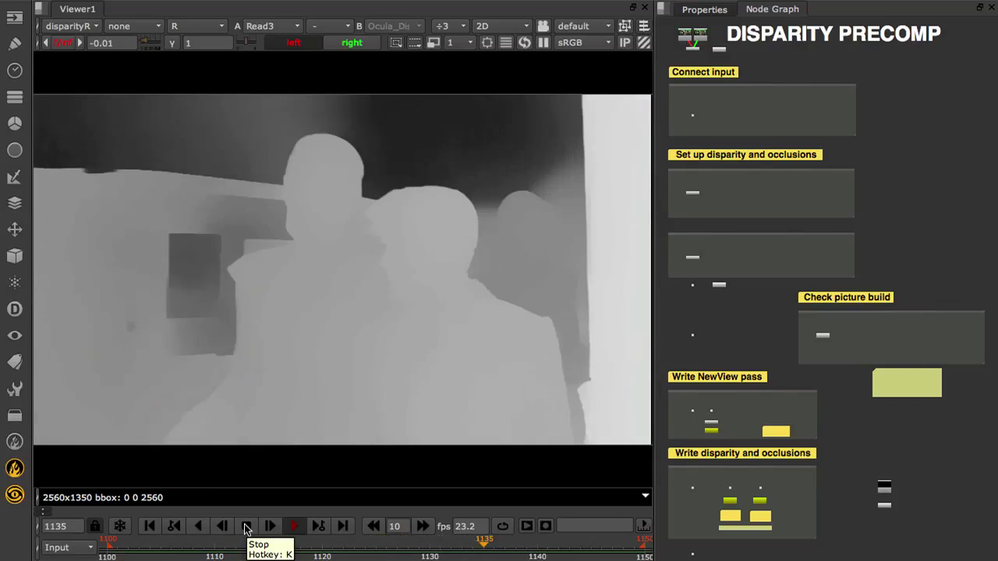
# Step: Stop playback of the rendered disparity pass at frame 1138
pyautogui.click(245, 527)
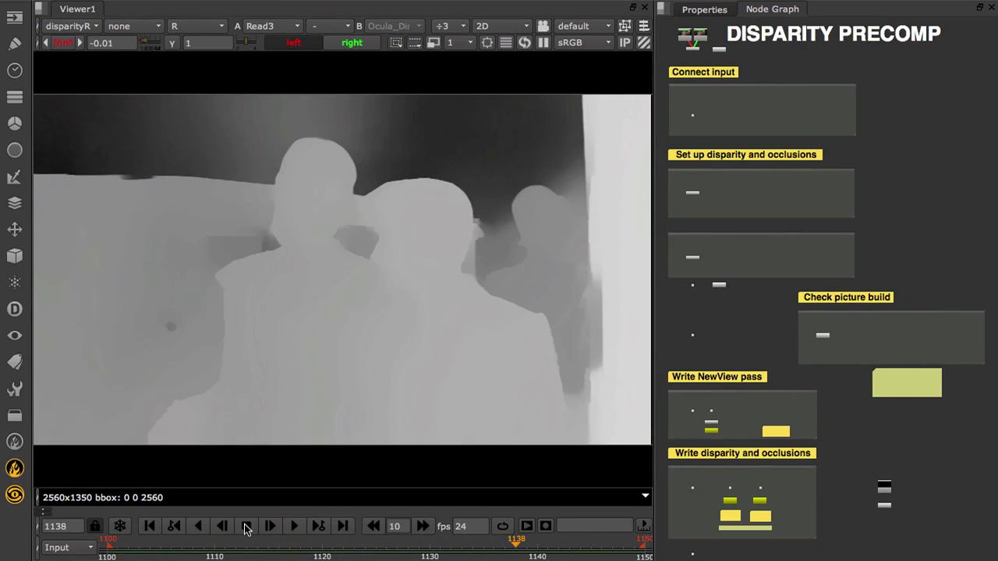